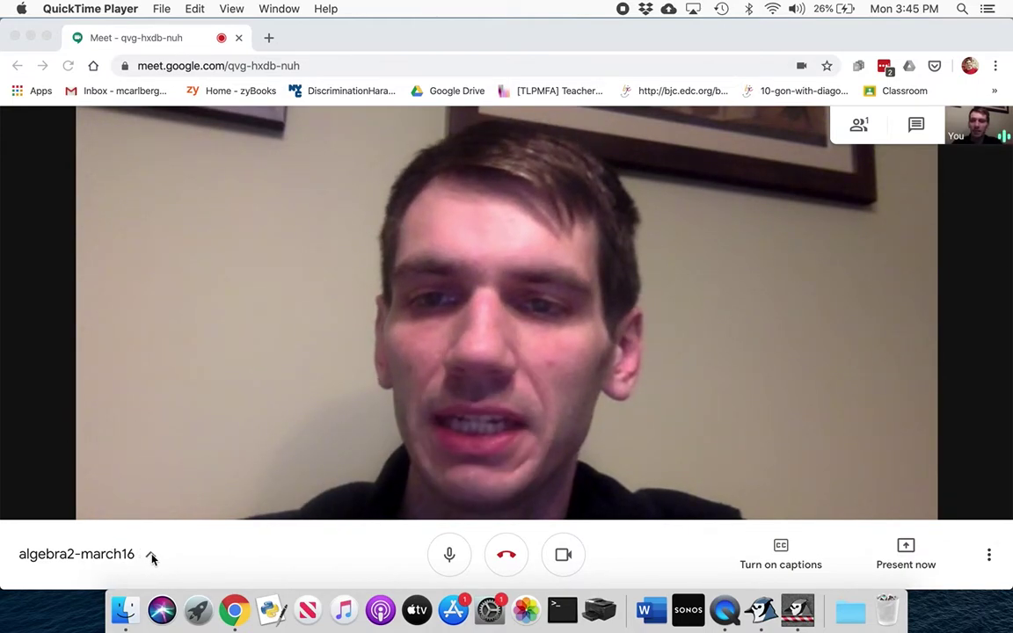
# - Review the meeting's joining details, including its nickname and link, and close them again
pyautogui.click(150, 557)
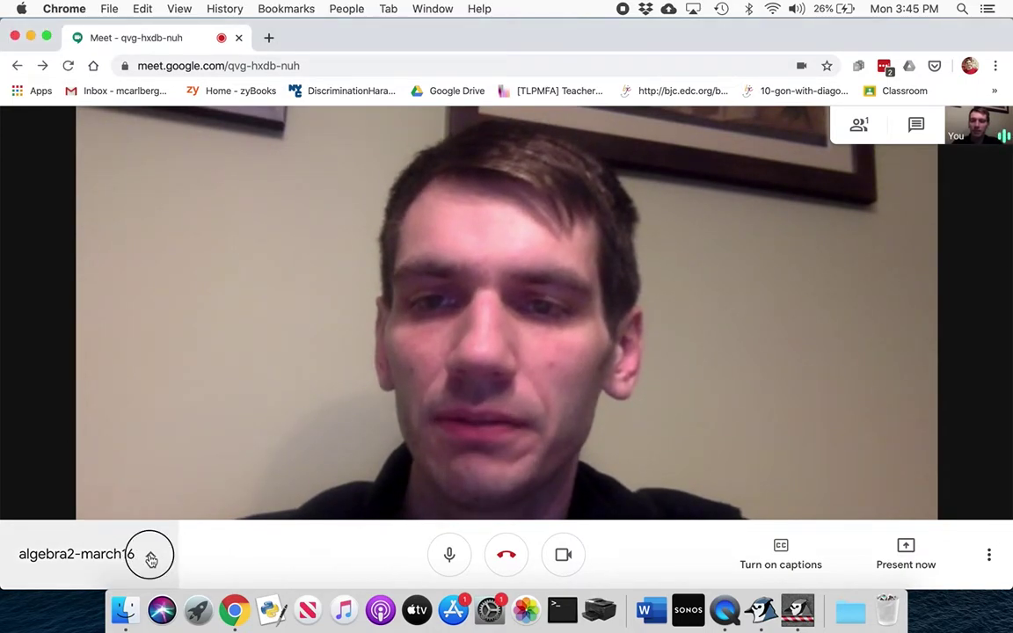
pyautogui.click(151, 558)
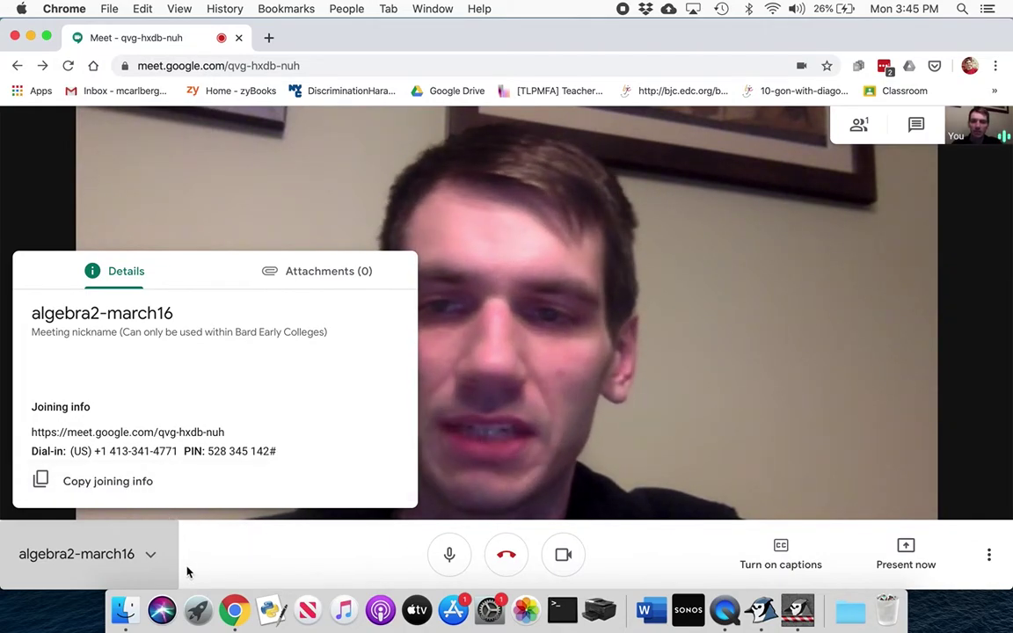
pyautogui.click(152, 554)
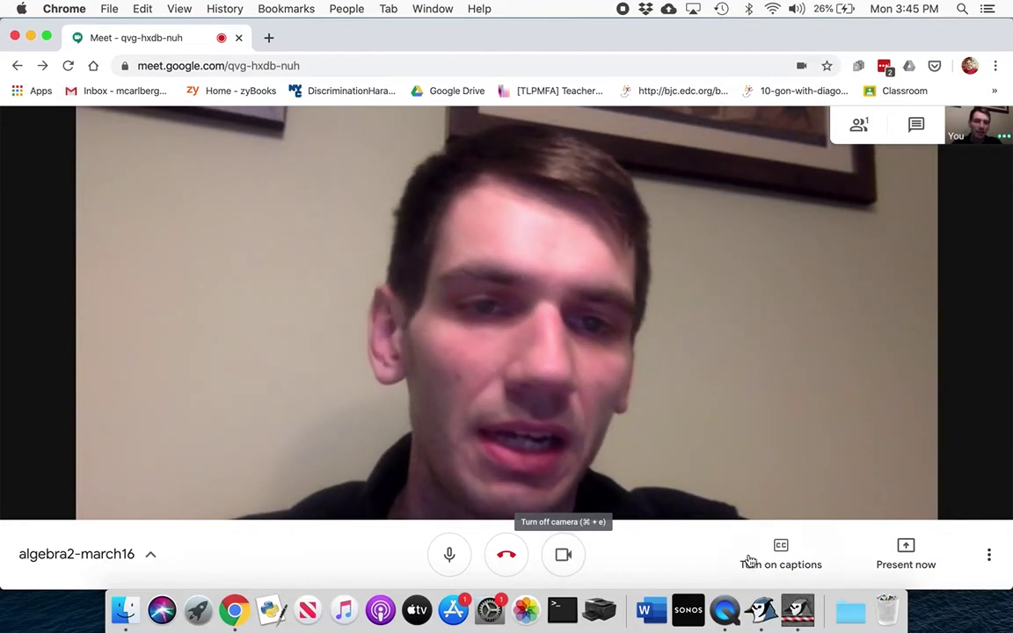
# - Turn live captions on for the meeting and switch them off again
pyautogui.click(781, 552)
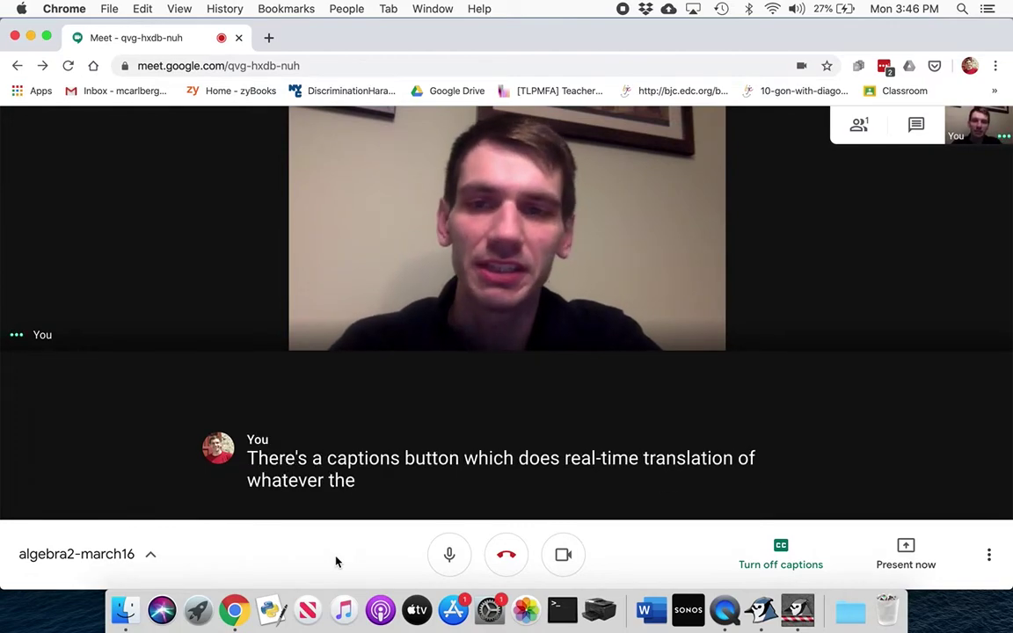
pyautogui.click(782, 554)
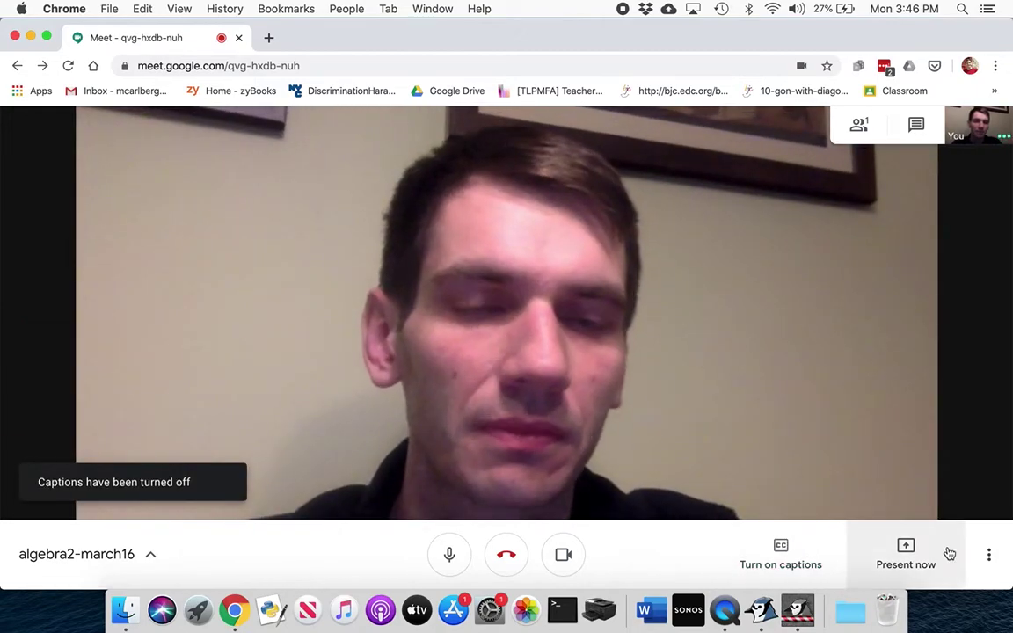
# - Present the entire screen to everyone in the meeting
pyautogui.click(905, 558)
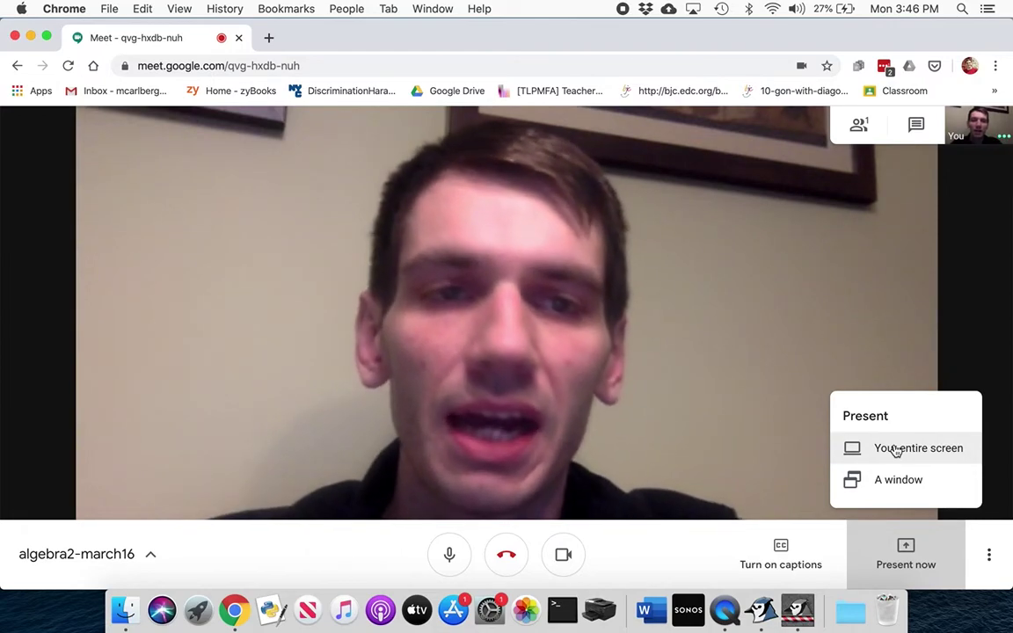
pyautogui.click(896, 449)
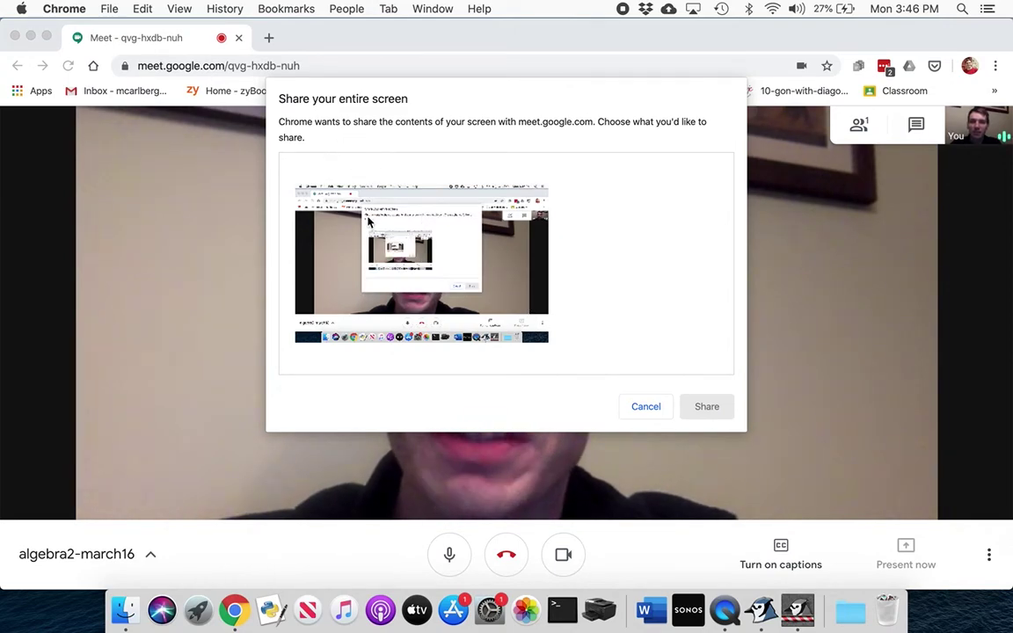
pyautogui.click(333, 283)
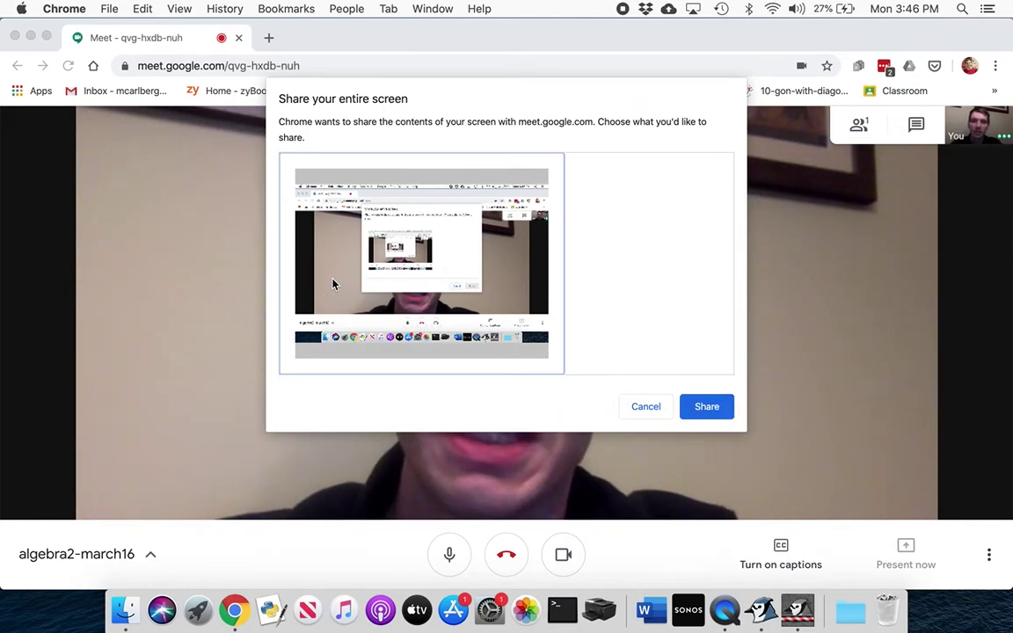
pyautogui.click(711, 407)
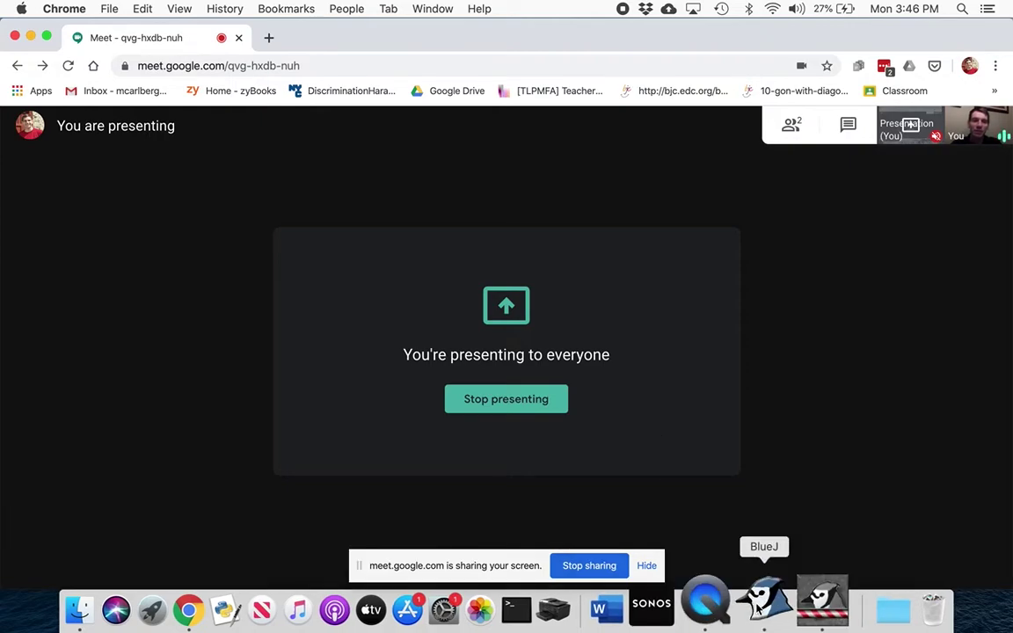
# - Switch to BlueJ and run System.out.println("hello"); in the test project's code pad
pyautogui.click(762, 609)
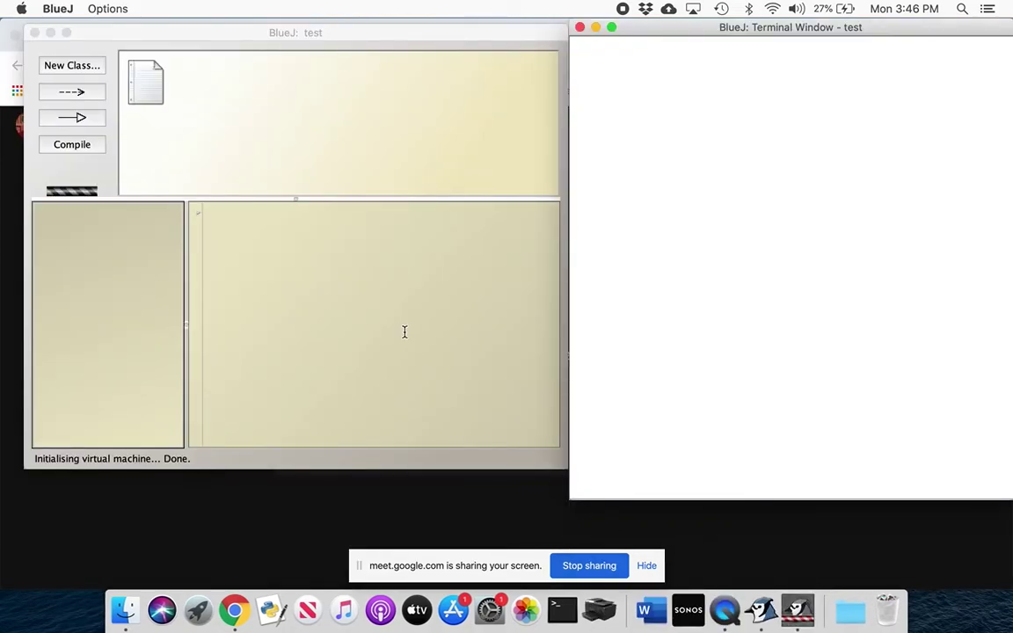
pyautogui.click(275, 213)
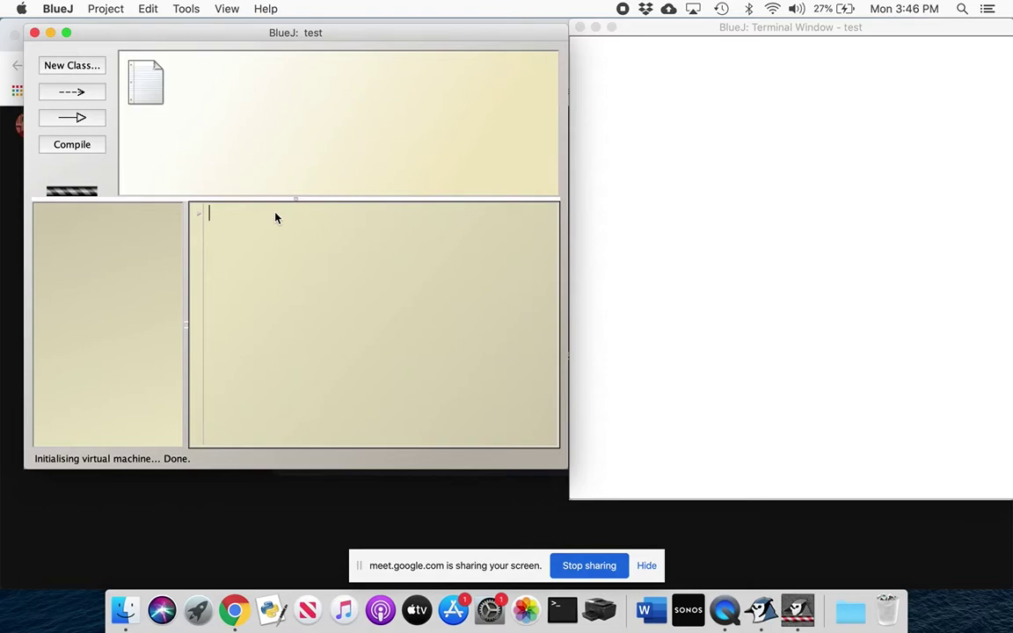
pyautogui.write('System')
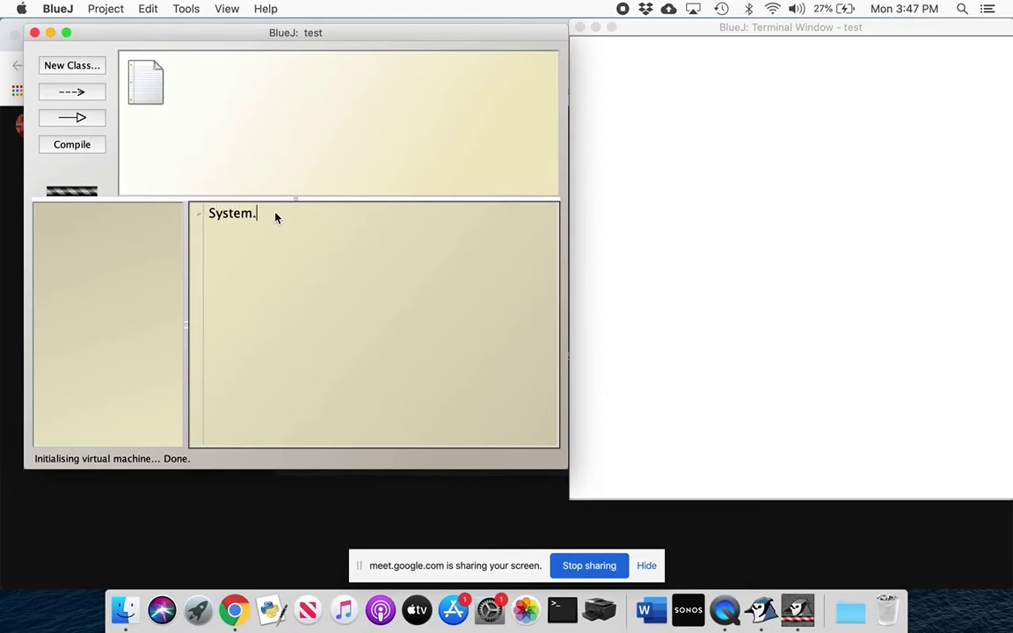
pyautogui.write('.out.println')
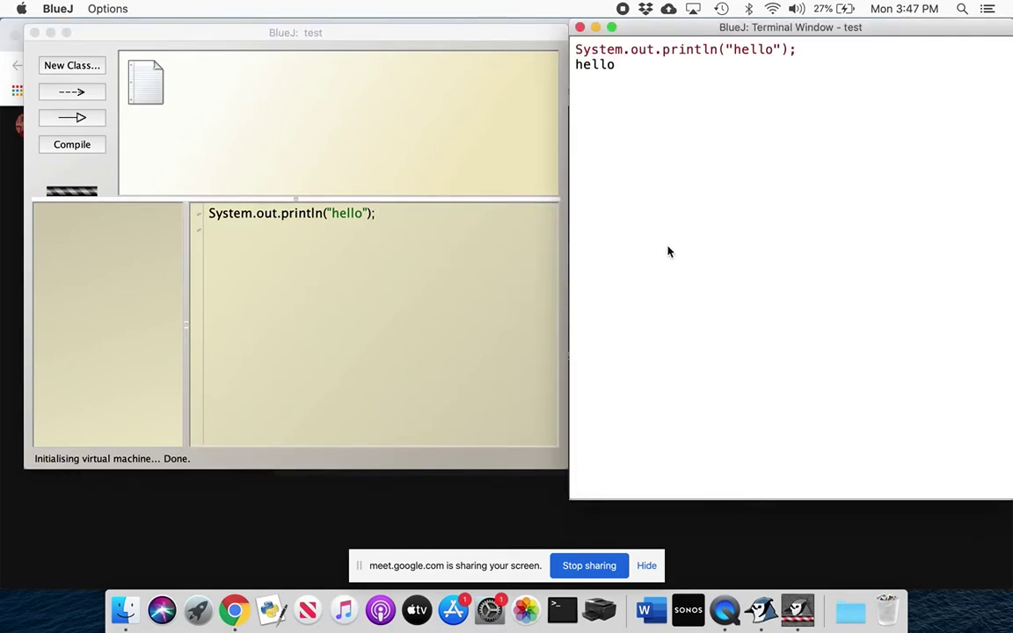
# - Return to the meeting in Chrome and stop presenting the screen
pyautogui.click(244, 530)
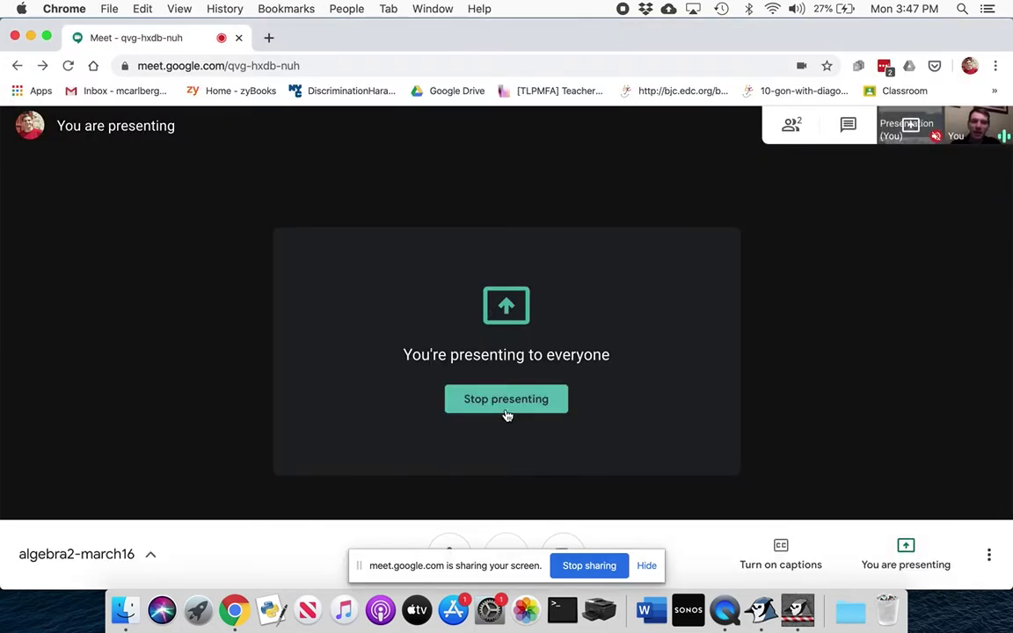
pyautogui.click(503, 401)
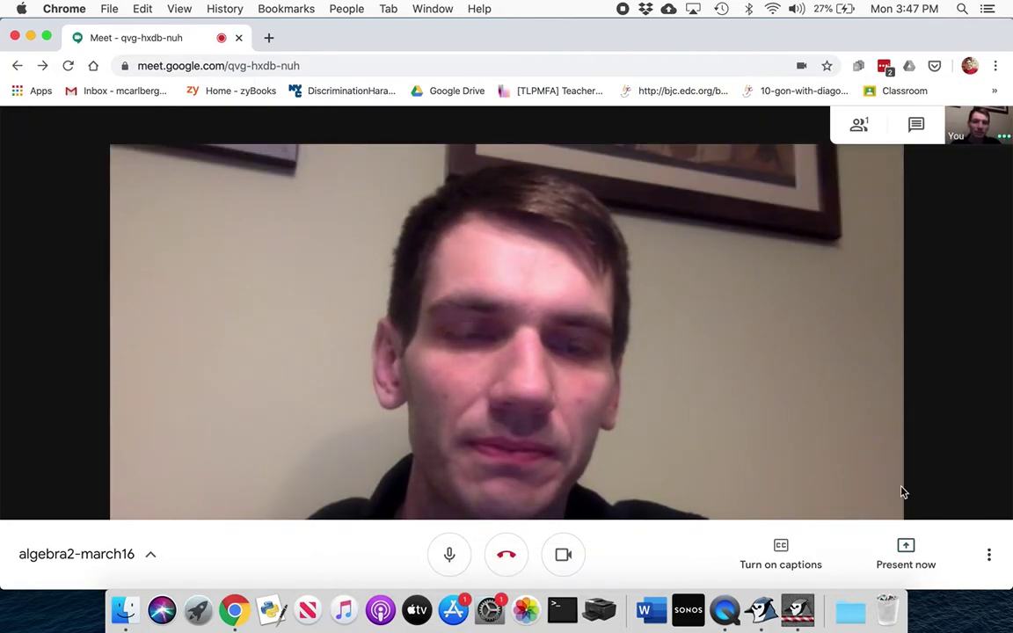
# - Examine the available meeting layouts and close the choices without changing the current one
pyautogui.click(990, 557)
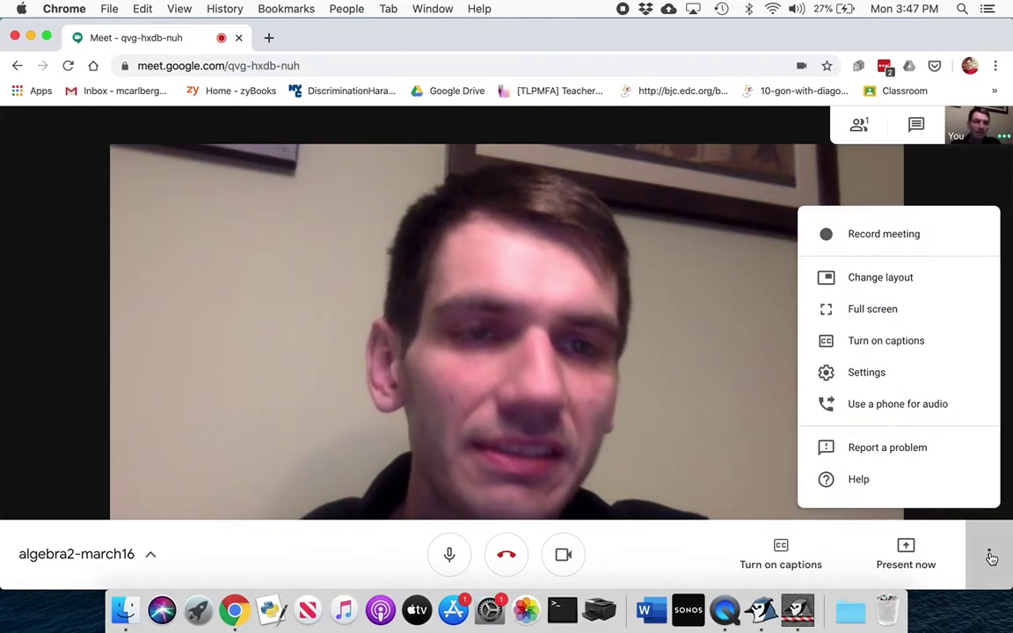
pyautogui.click(872, 283)
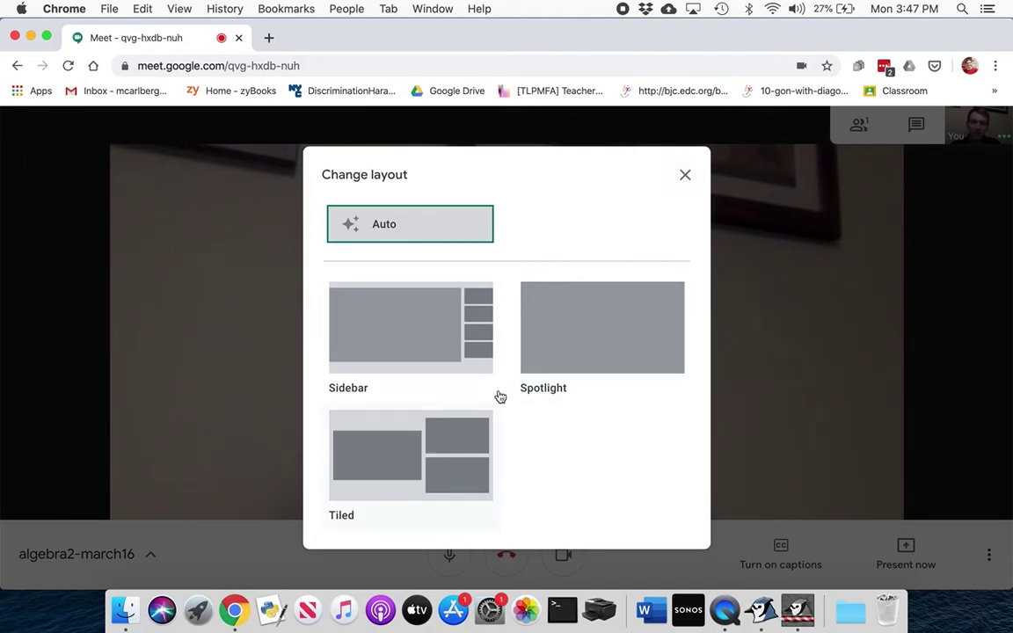
pyautogui.click(686, 175)
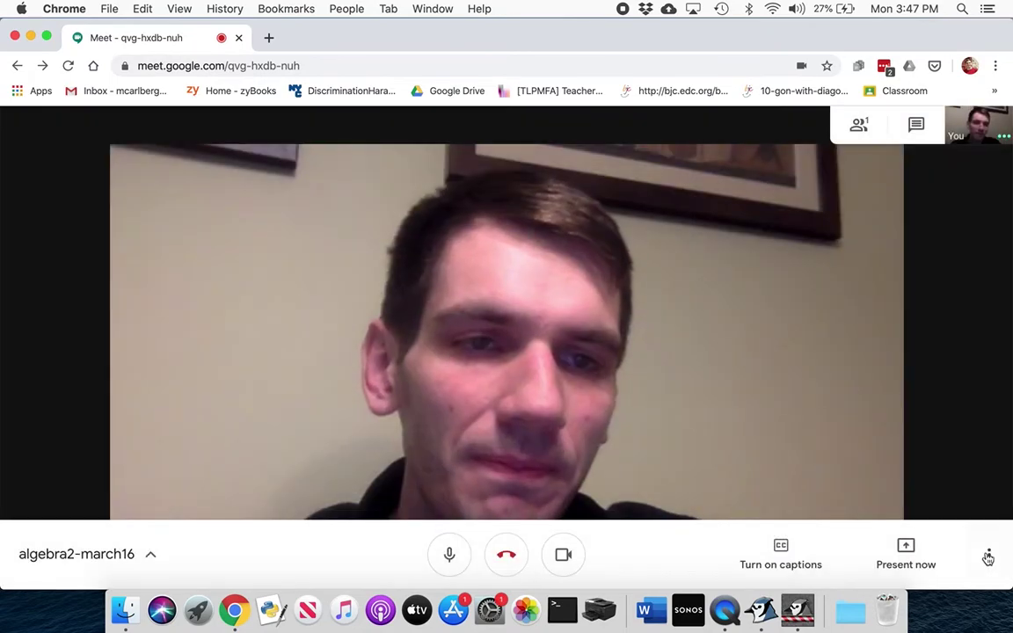
# - Check the meeting's microphone and speaker settings, leaving the default devices selected
pyautogui.click(988, 554)
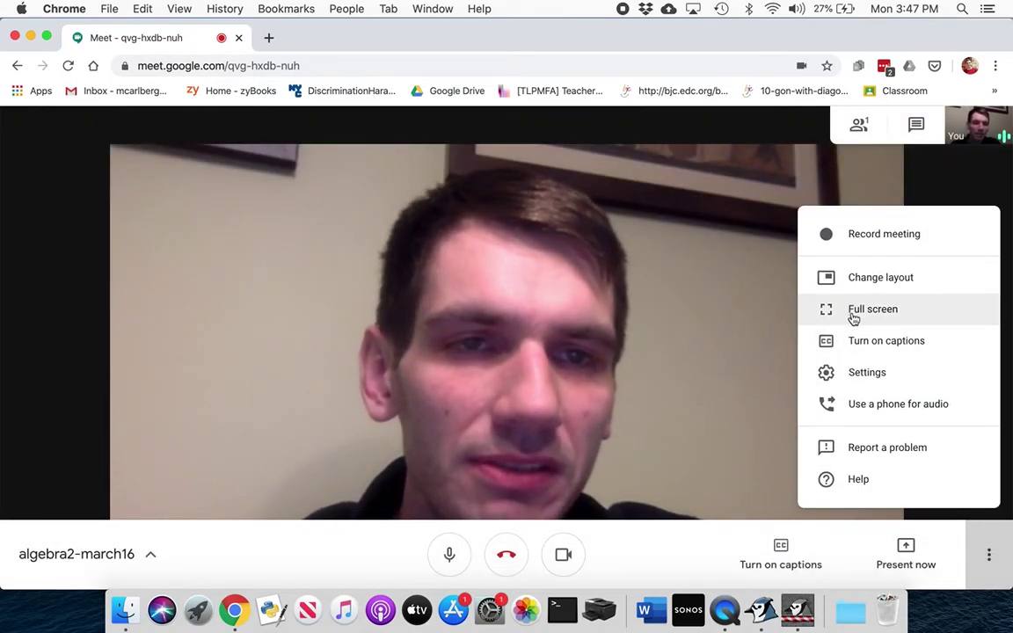
pyautogui.click(858, 377)
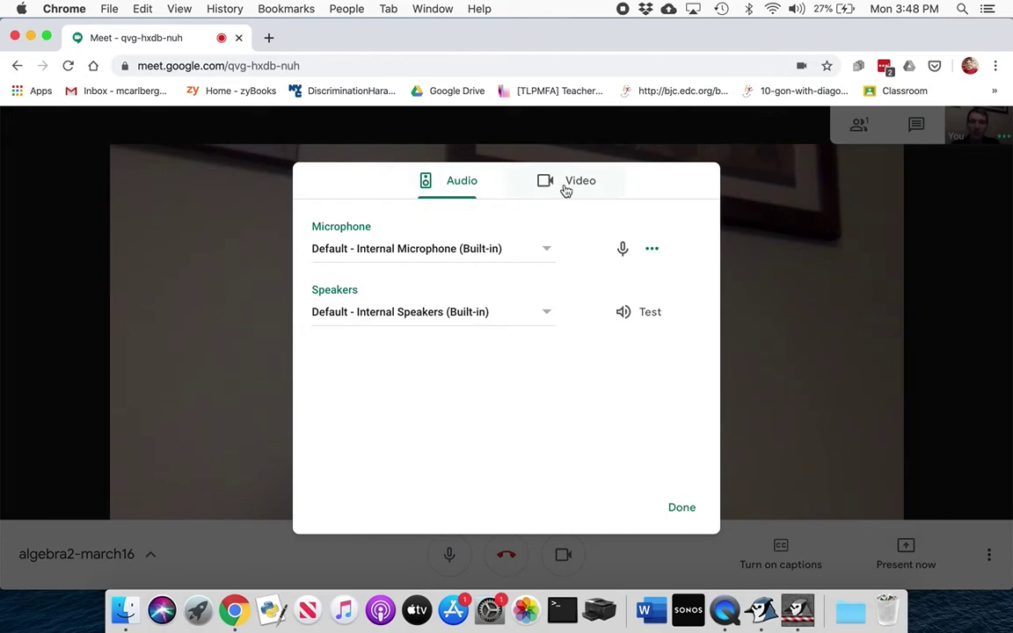
pyautogui.click(679, 504)
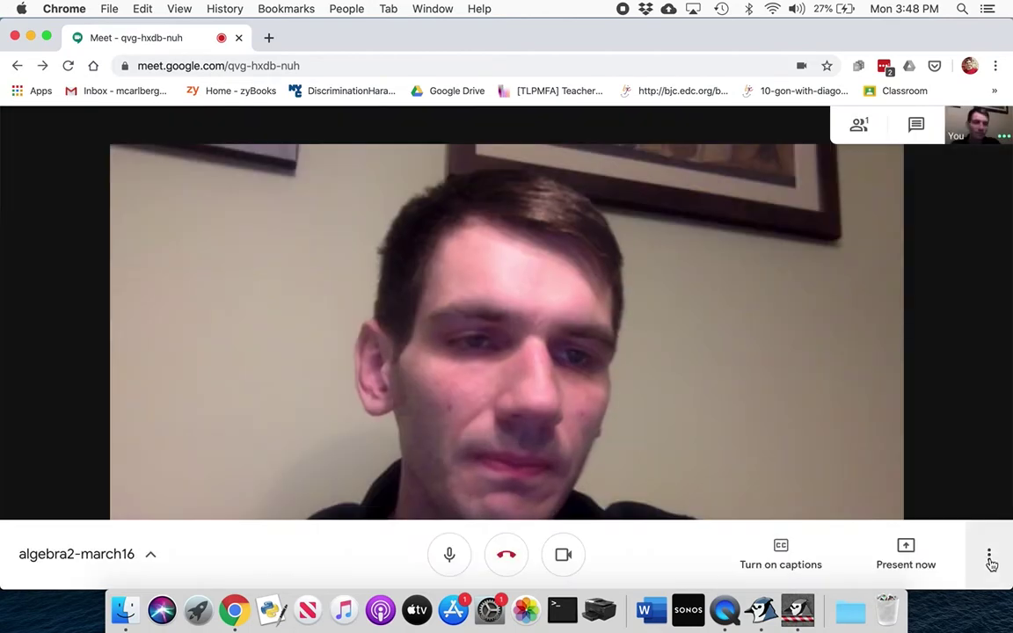
# - Look over the remaining meeting options and show the list of participants
pyautogui.click(989, 555)
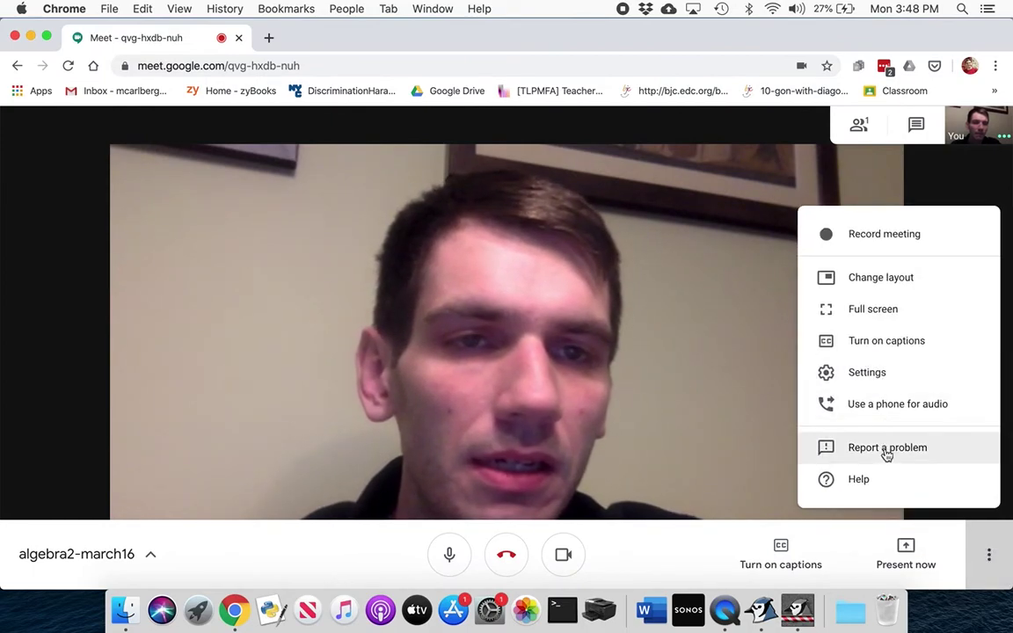
pyautogui.click(943, 190)
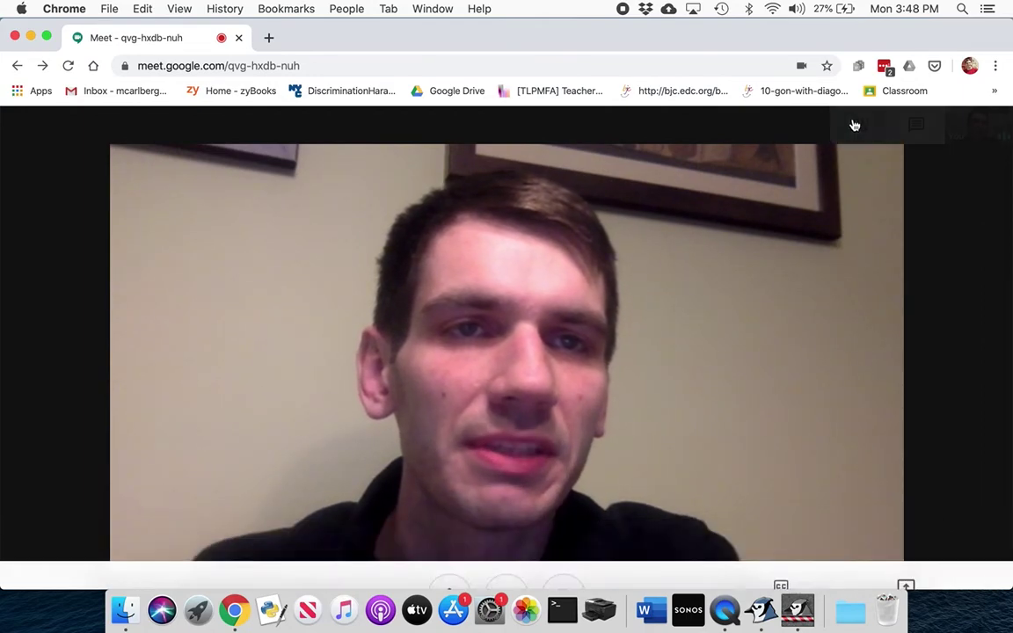
pyautogui.click(854, 125)
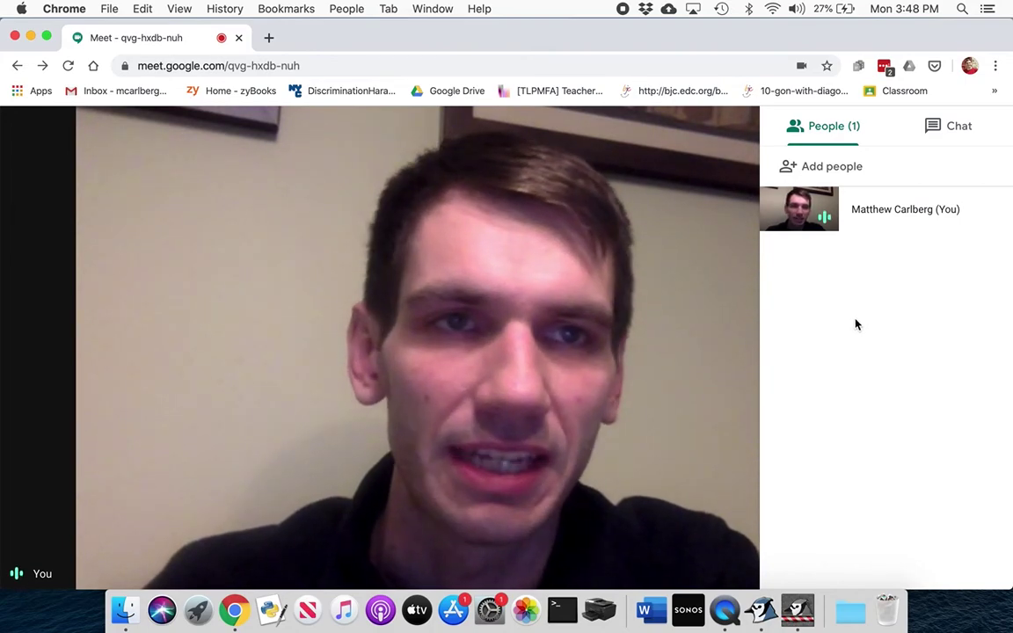
# - Send the message "Hello!" to everyone in the meeting chat and select the chat transcript
pyautogui.click(957, 126)
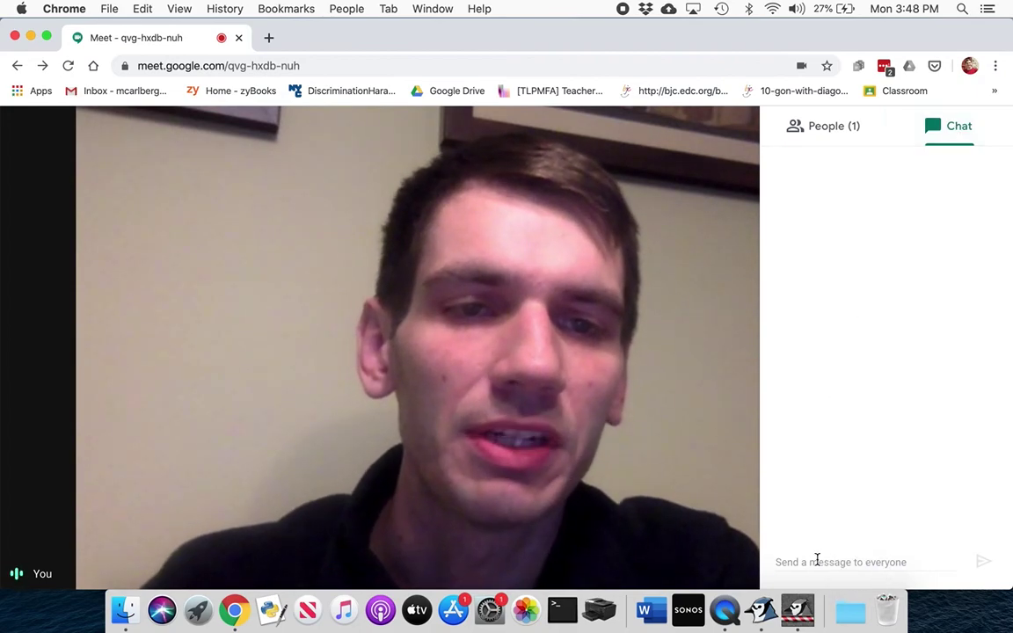
pyautogui.click(816, 559)
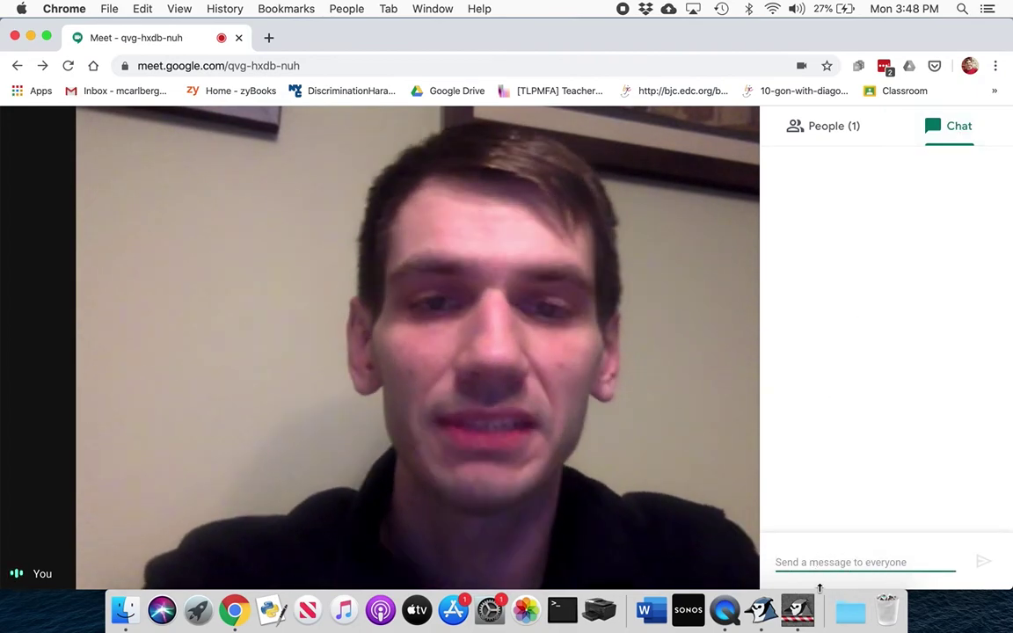
pyautogui.write('Hello')
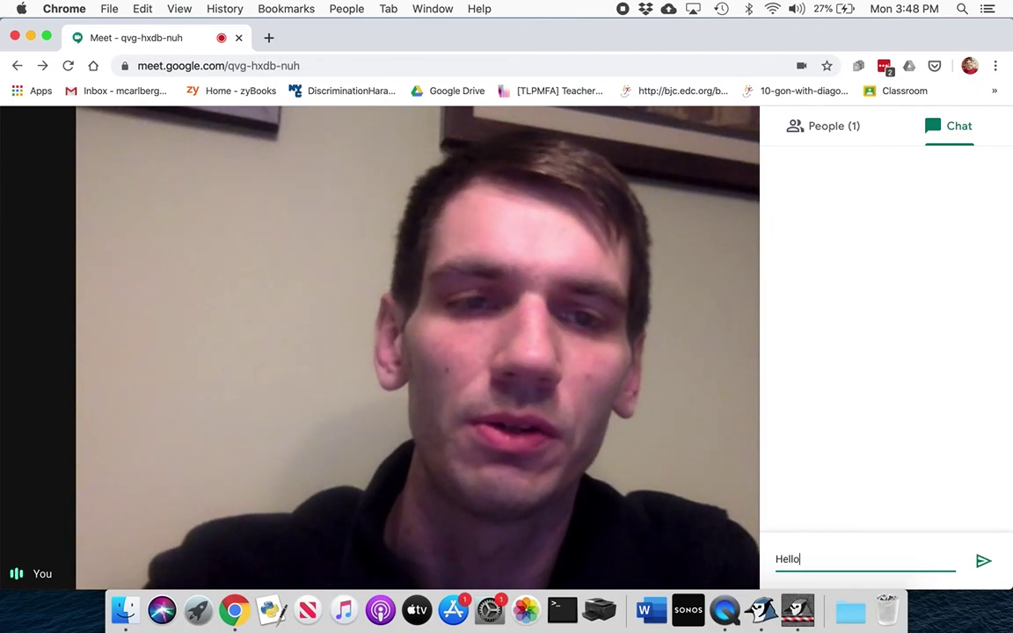
pyautogui.write('!')
pyautogui.press('Return')
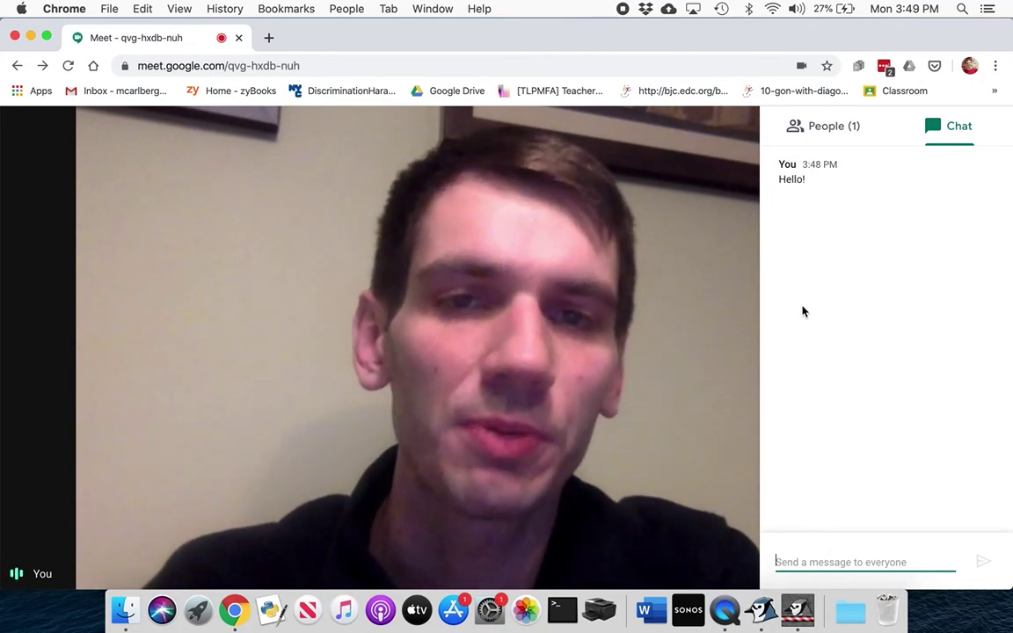
pyautogui.moveTo(782, 162); pyautogui.dragTo(840, 284)
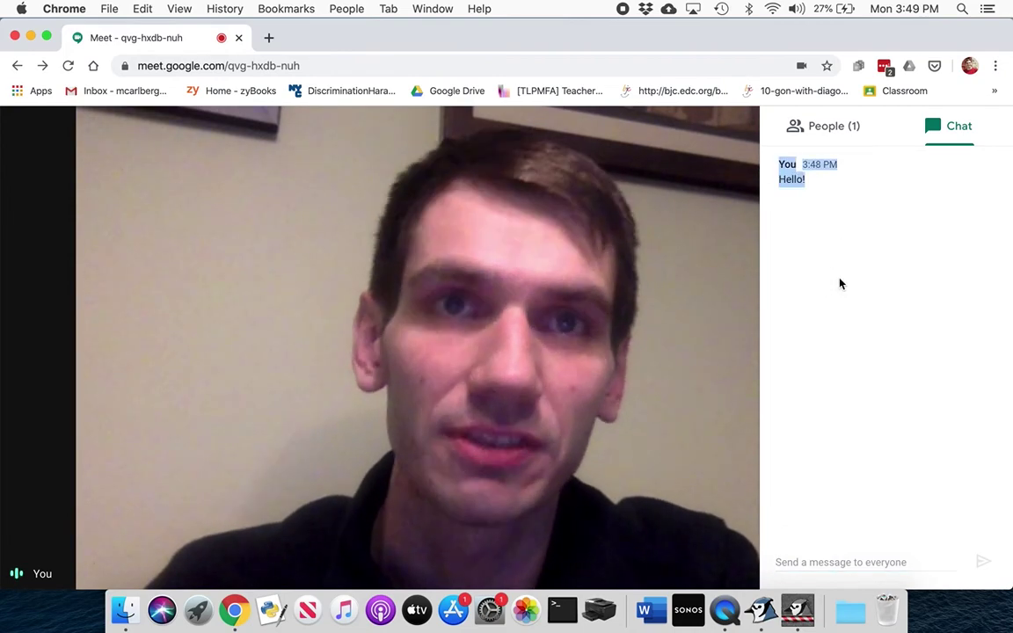